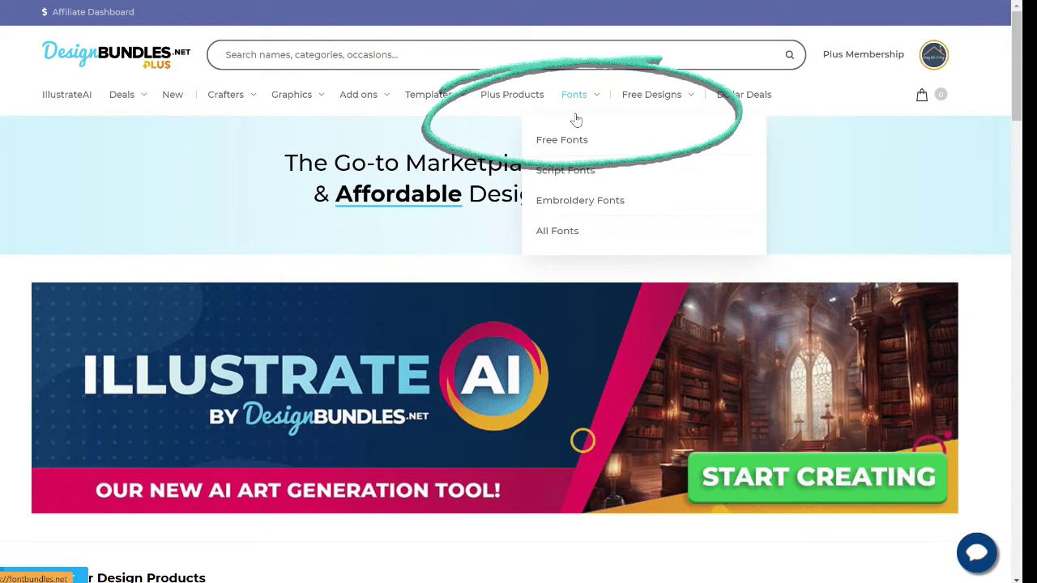
# - Open Font Bundles' Free Fonts listing and browse the available script fonts
pyautogui.click(566, 144)
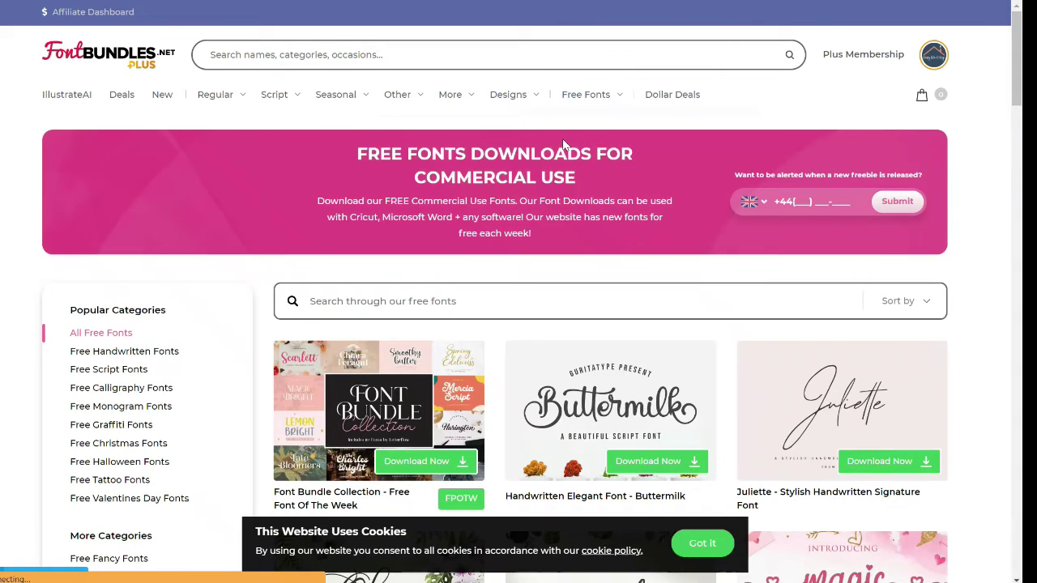
pyautogui.scroll(-1, 627, 247)
pyautogui.scroll(-2, 648, 255)
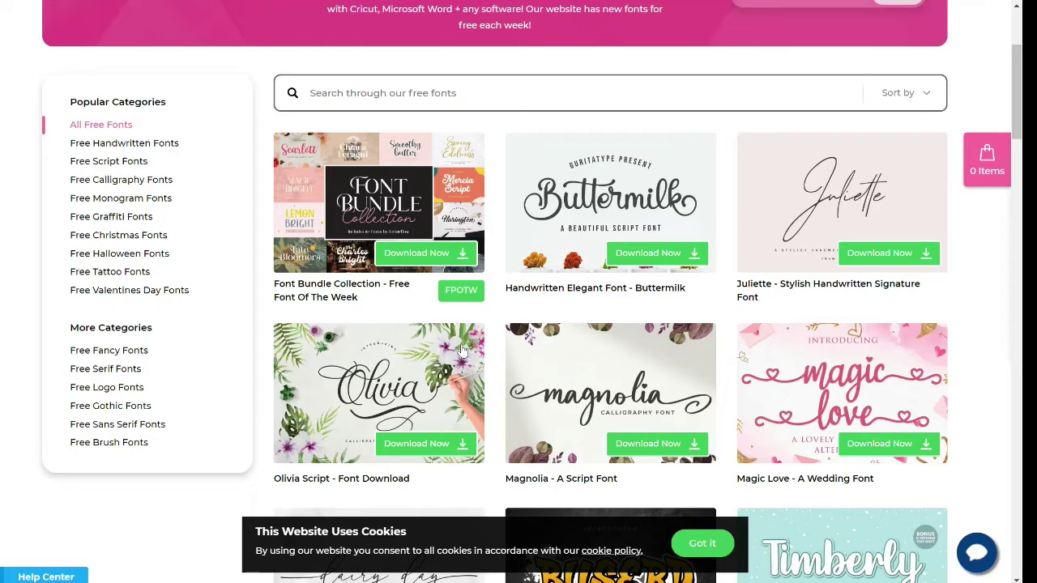
pyautogui.scroll(1, 459, 366)
pyautogui.scroll(1, 459, 366)
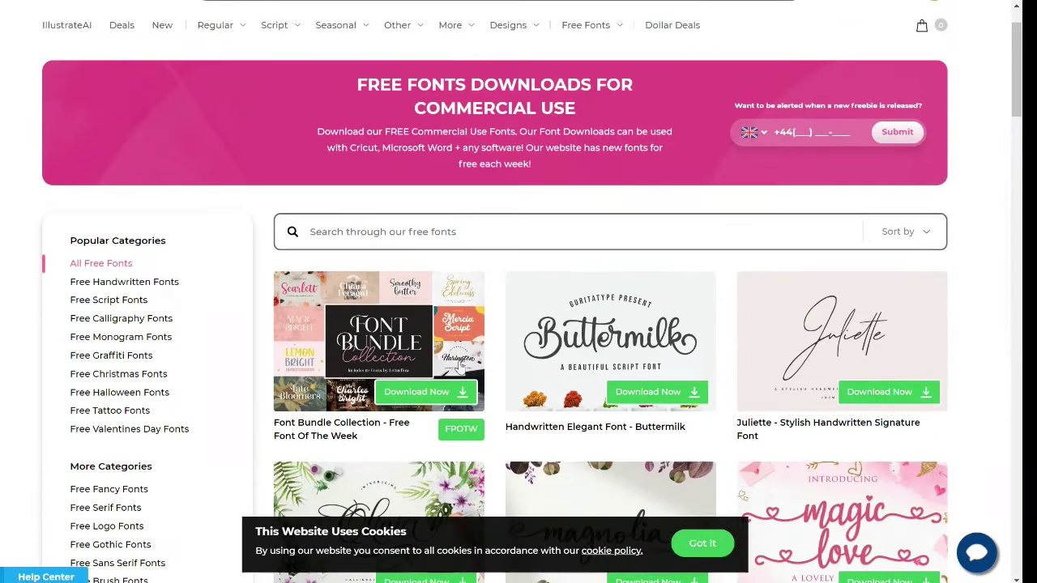
pyautogui.scroll(-1, 463, 363)
pyautogui.scroll(-1, 463, 363)
pyautogui.scroll(1, 463, 364)
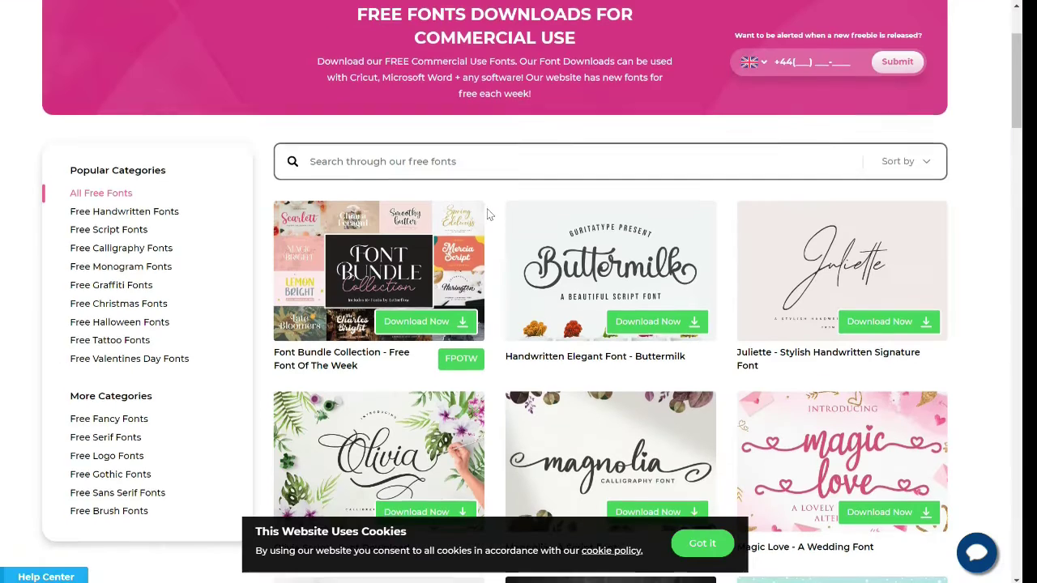
pyautogui.scroll(-3, 488, 213)
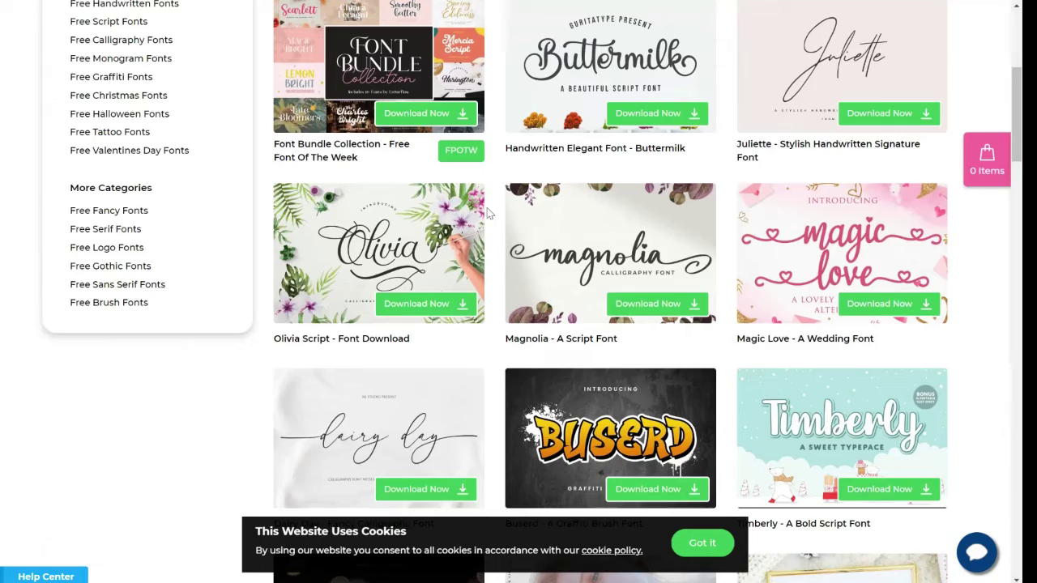
# - Find the Radicals bold script font in the free list and confirm its download
pyautogui.scroll(-1, 488, 212)
pyautogui.scroll(-2, 488, 213)
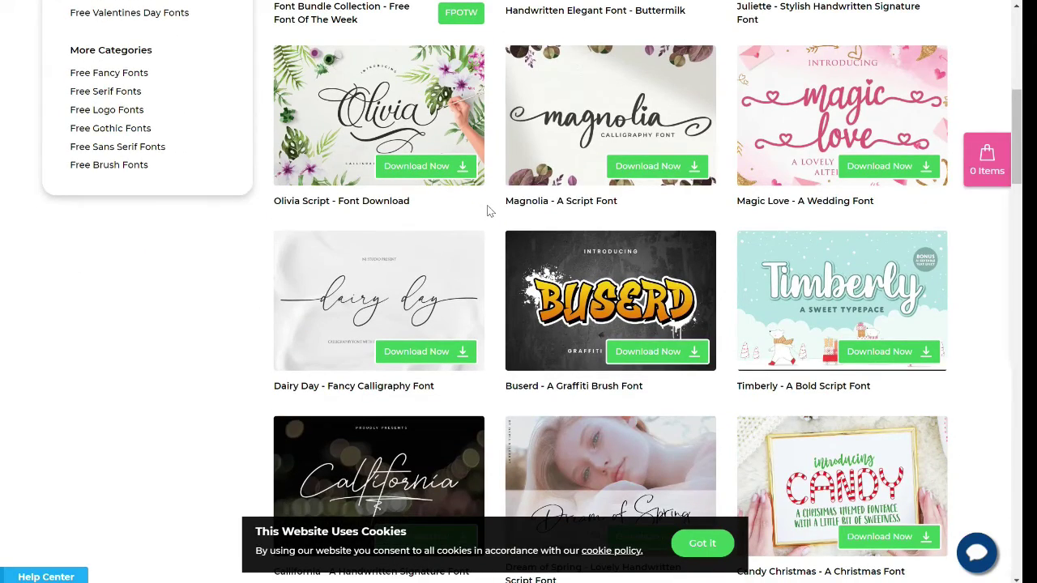
pyautogui.scroll(-3, 488, 212)
pyautogui.scroll(-2, 489, 212)
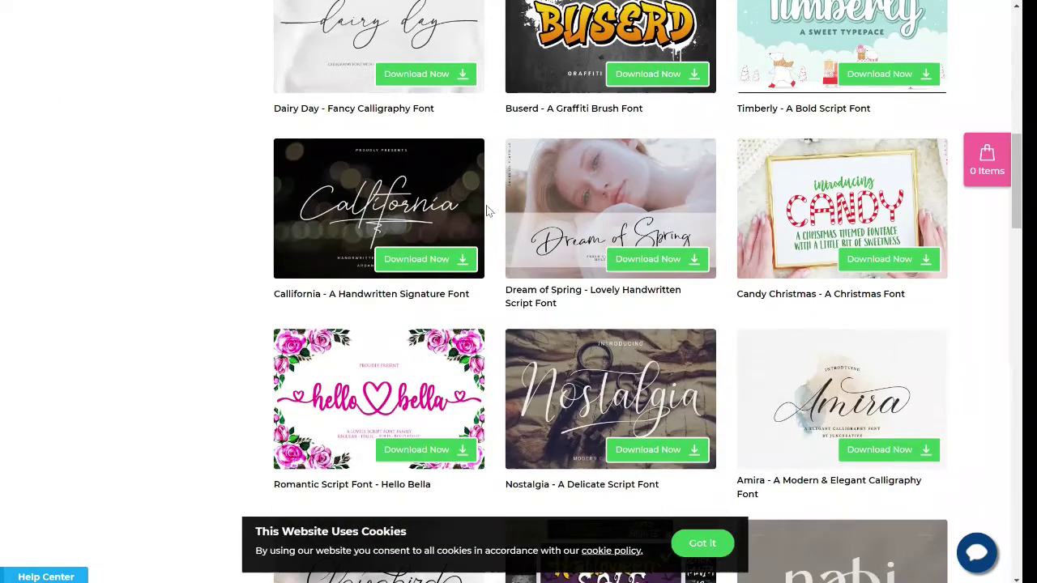
pyautogui.scroll(-2, 489, 212)
pyautogui.scroll(-3, 489, 212)
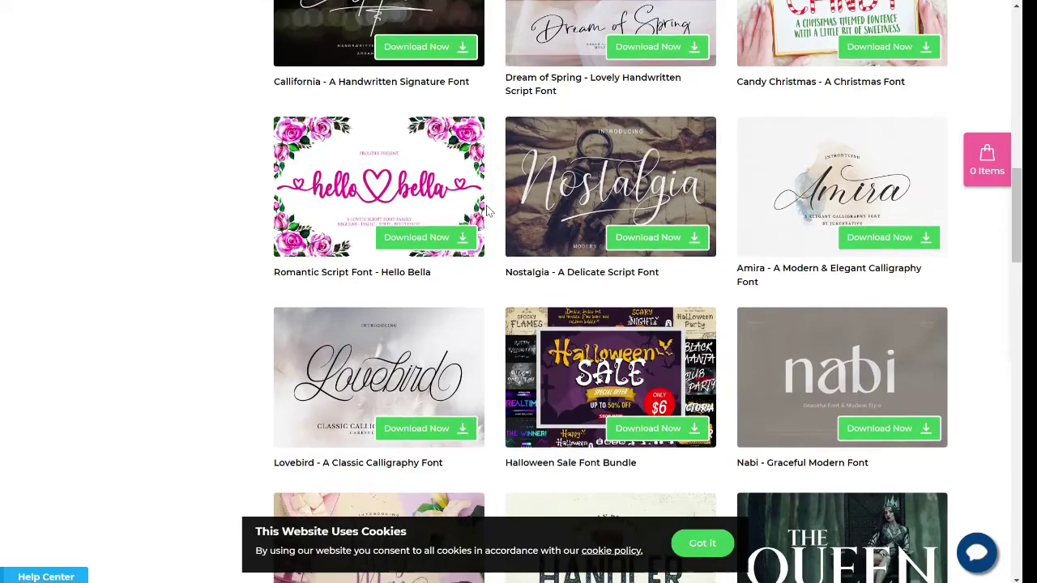
pyautogui.scroll(-5, 488, 212)
pyautogui.scroll(3, 489, 212)
pyautogui.scroll(4, 488, 212)
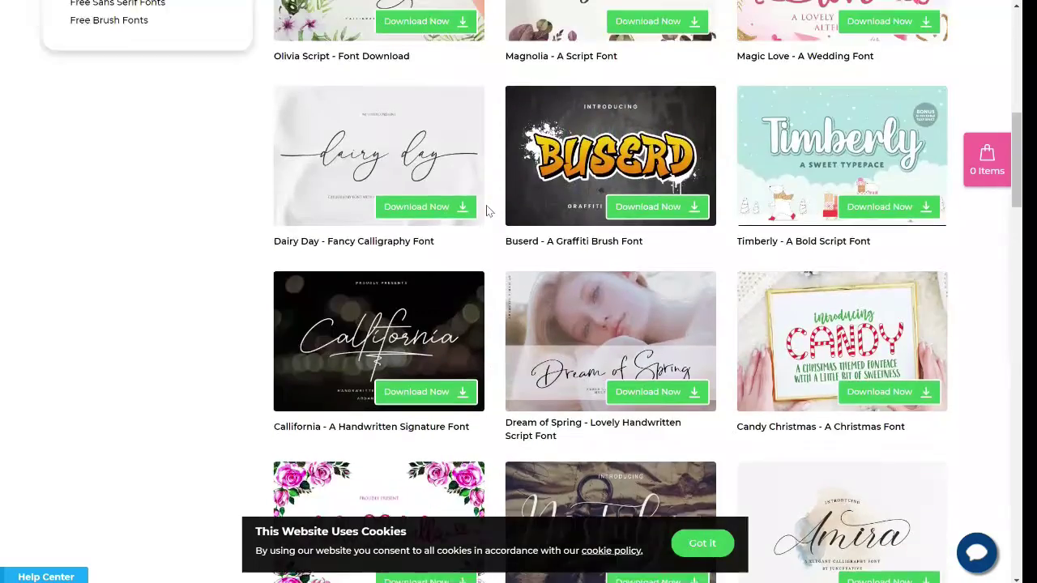
pyautogui.scroll(-3, 488, 213)
pyautogui.scroll(-4, 489, 213)
pyautogui.scroll(-3, 489, 213)
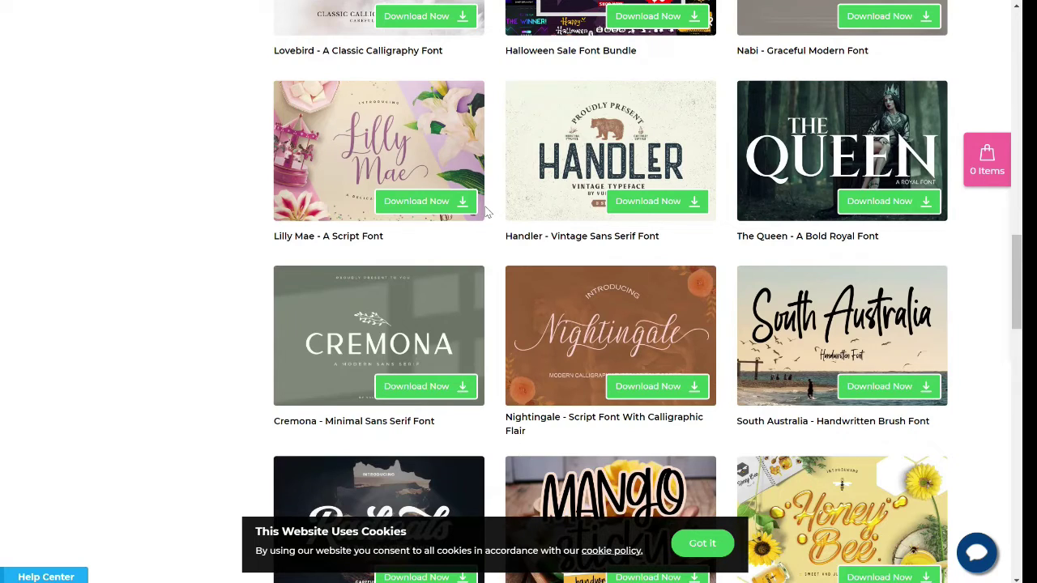
pyautogui.scroll(-3, 489, 212)
pyautogui.scroll(-1, 488, 212)
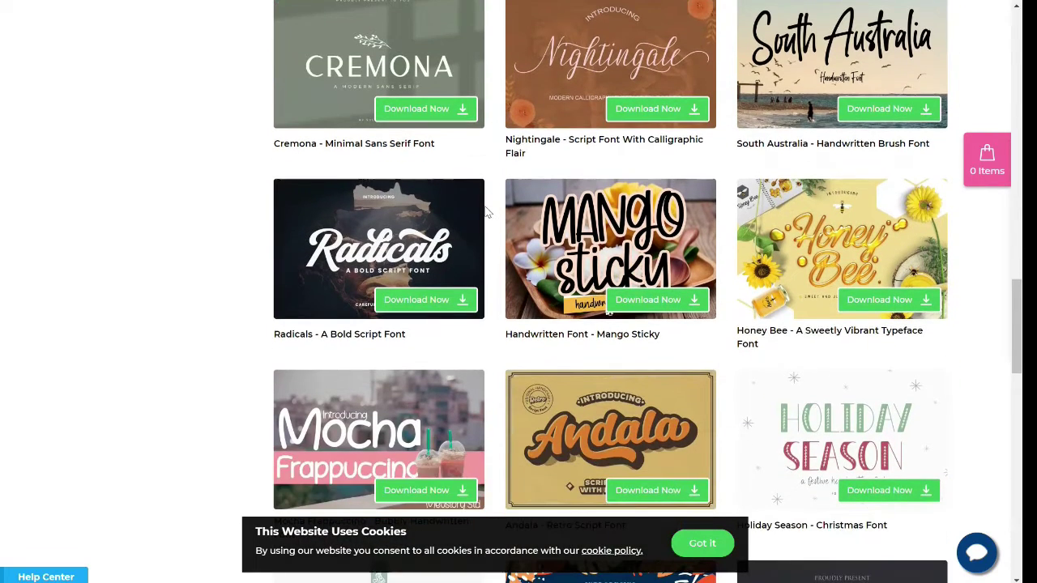
pyautogui.scroll(-2, 488, 212)
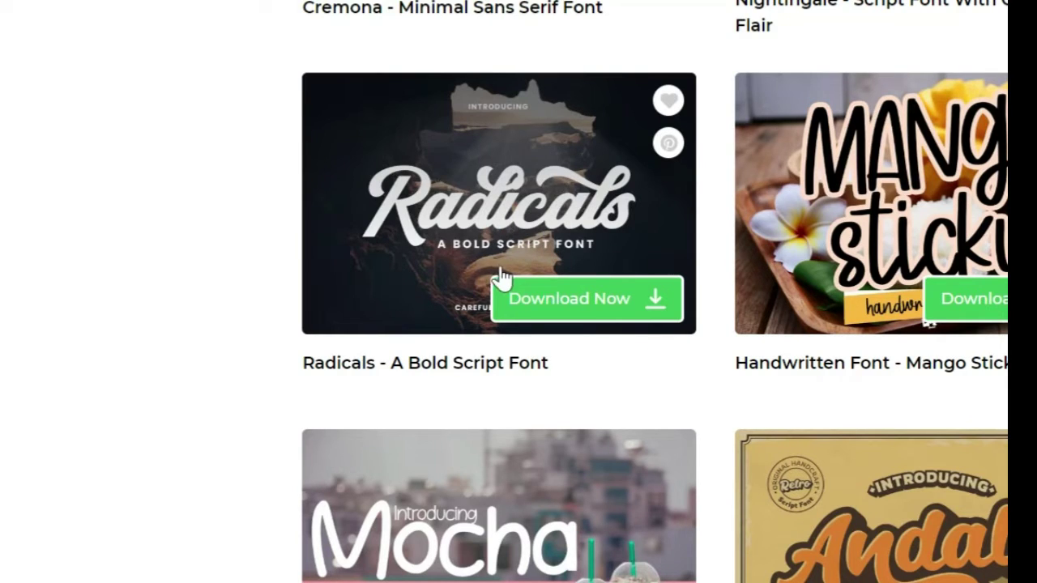
pyautogui.click(600, 302)
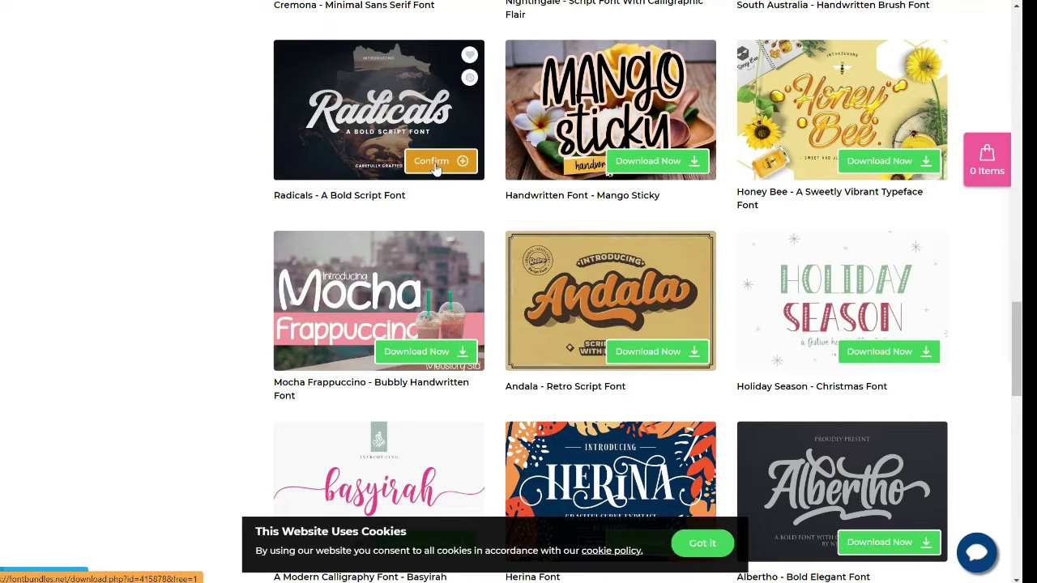
pyautogui.click(436, 164)
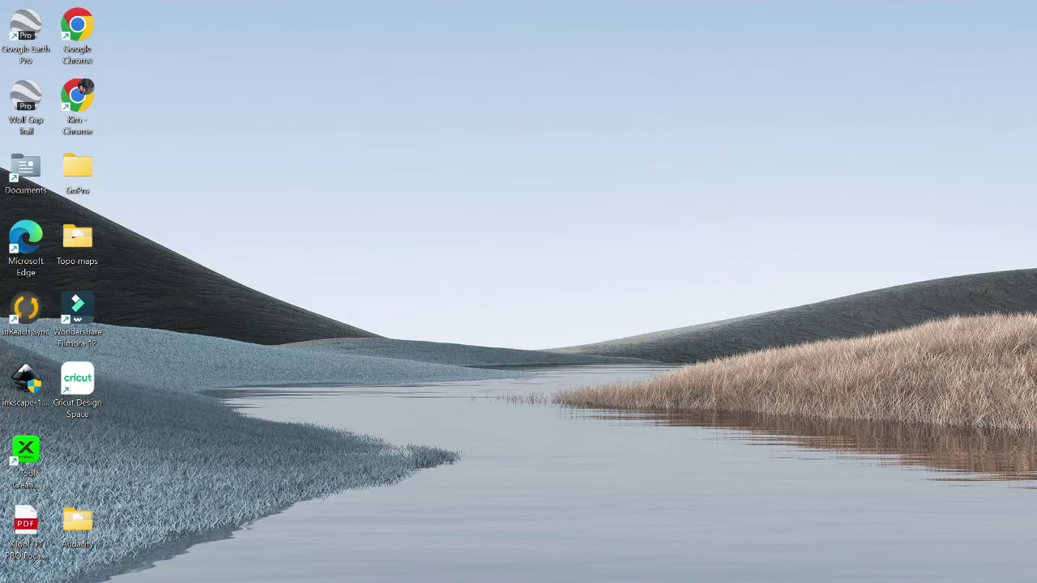
# - Extract FontBundles_Radicals.zip in the Downloads folder with Extract All
pyautogui.press('super+e')
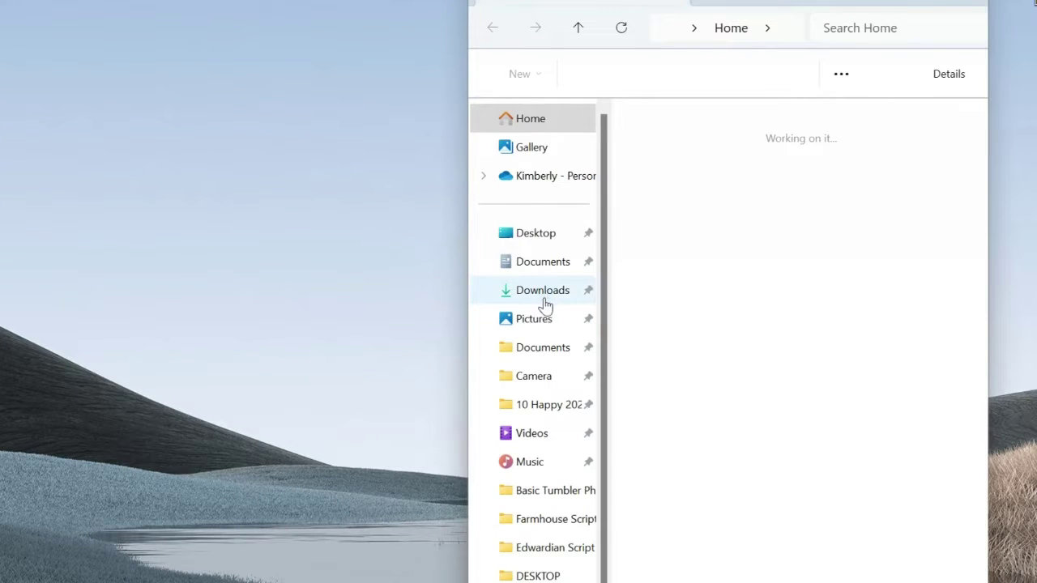
pyautogui.click(544, 305)
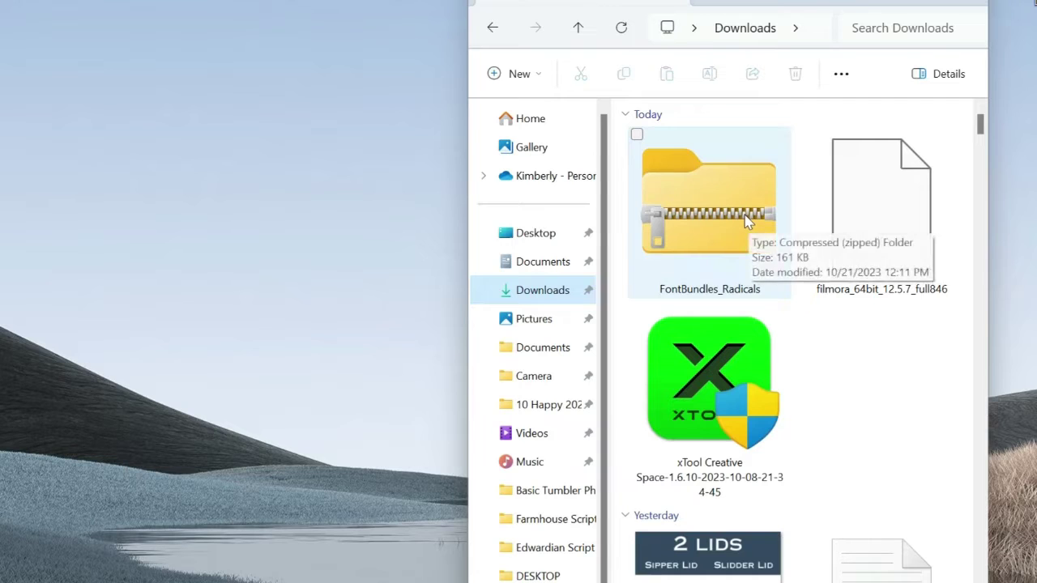
pyautogui.click(745, 222)
pyautogui.rightClick(745, 222)
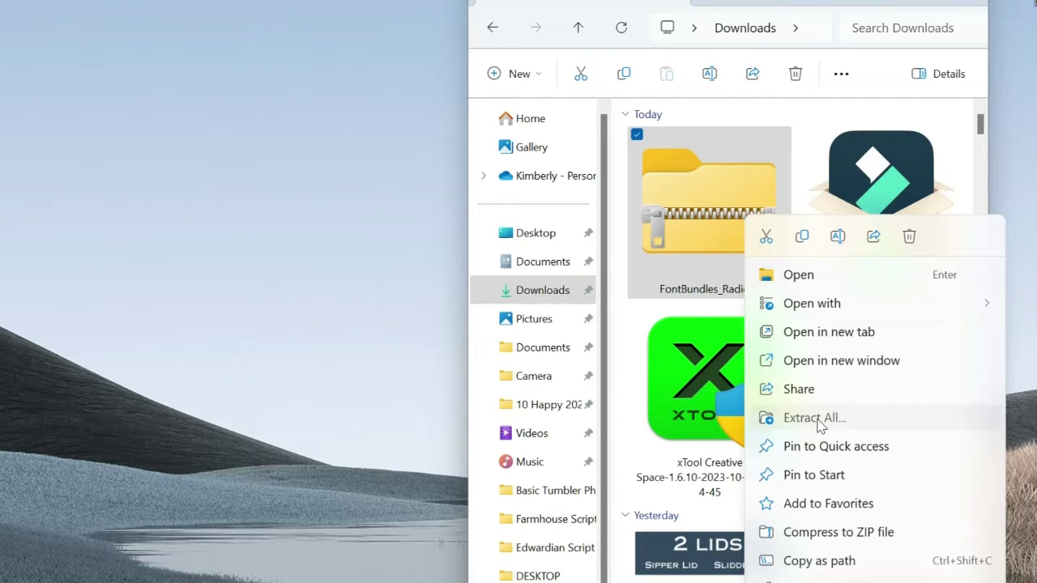
pyautogui.click(813, 417)
pyautogui.click(669, 567)
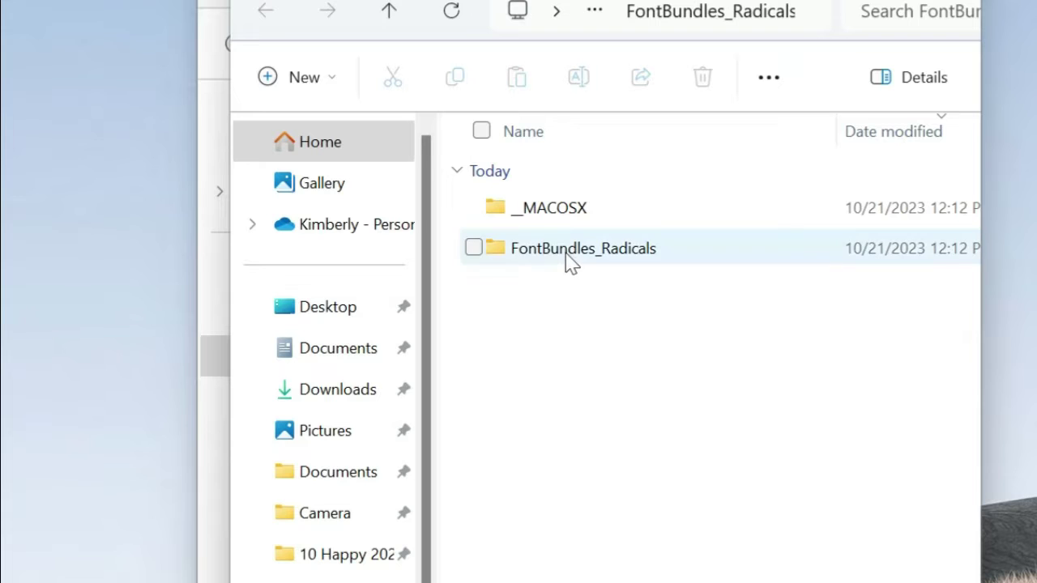
# - Open the extracted FontBundles_Radicals folder and bring up the Radicals font file's context menu
pyautogui.click(570, 259)
pyautogui.rightClick(570, 259)
pyautogui.press('Escape')
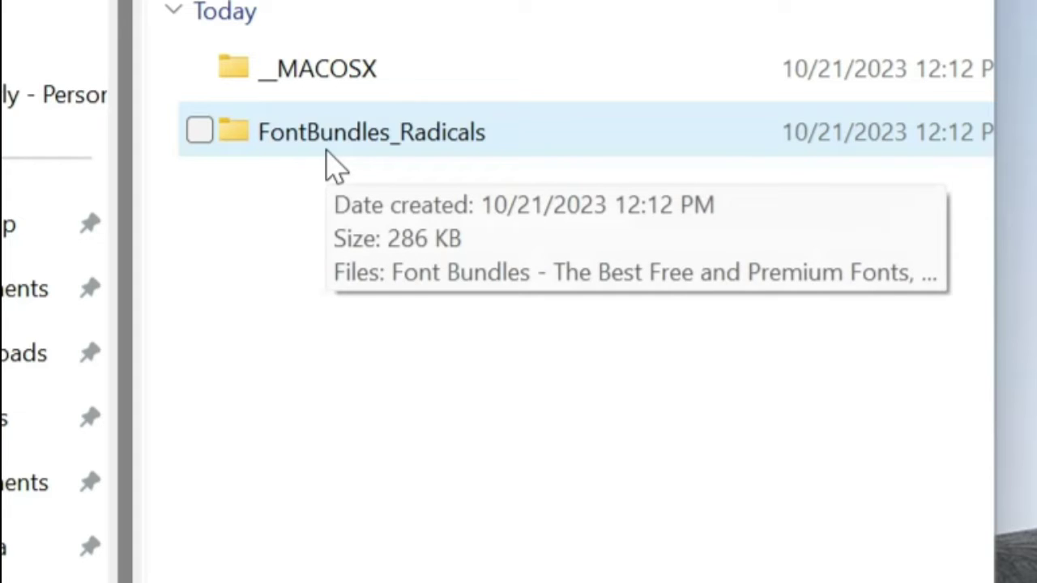
pyautogui.doubleClick(328, 151)
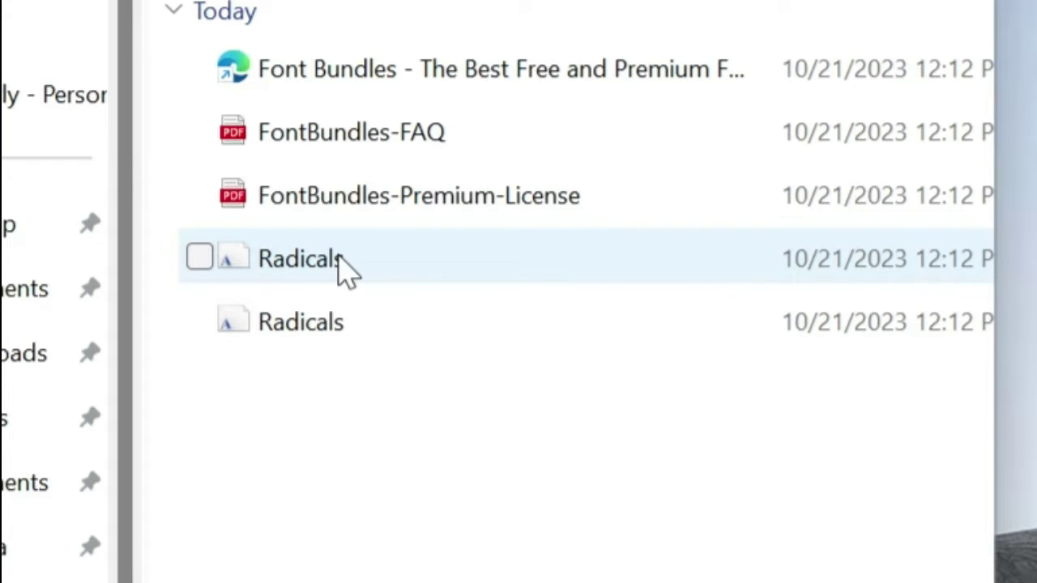
pyautogui.moveTo(301, 258)
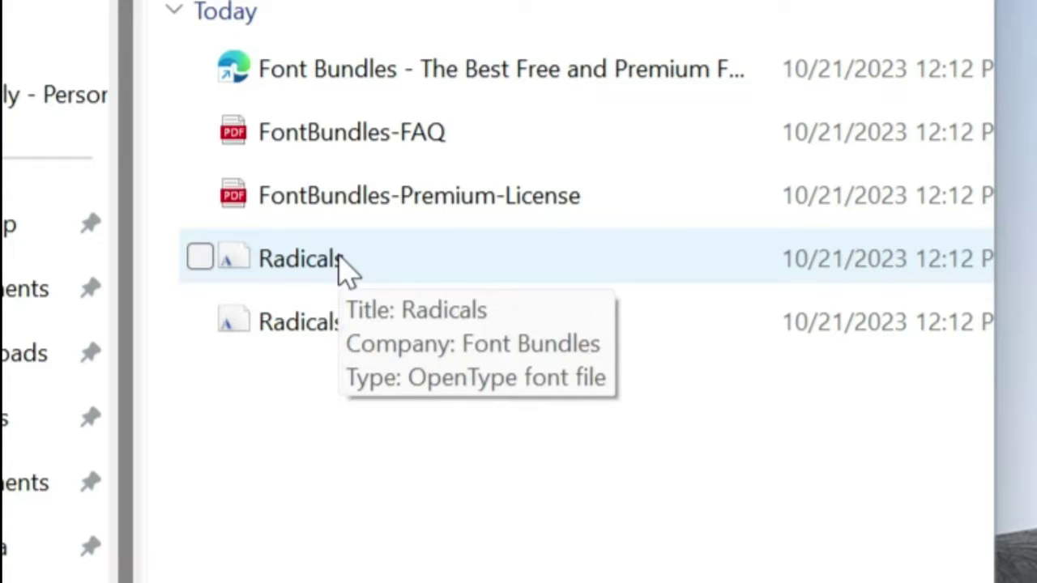
pyautogui.click(344, 267)
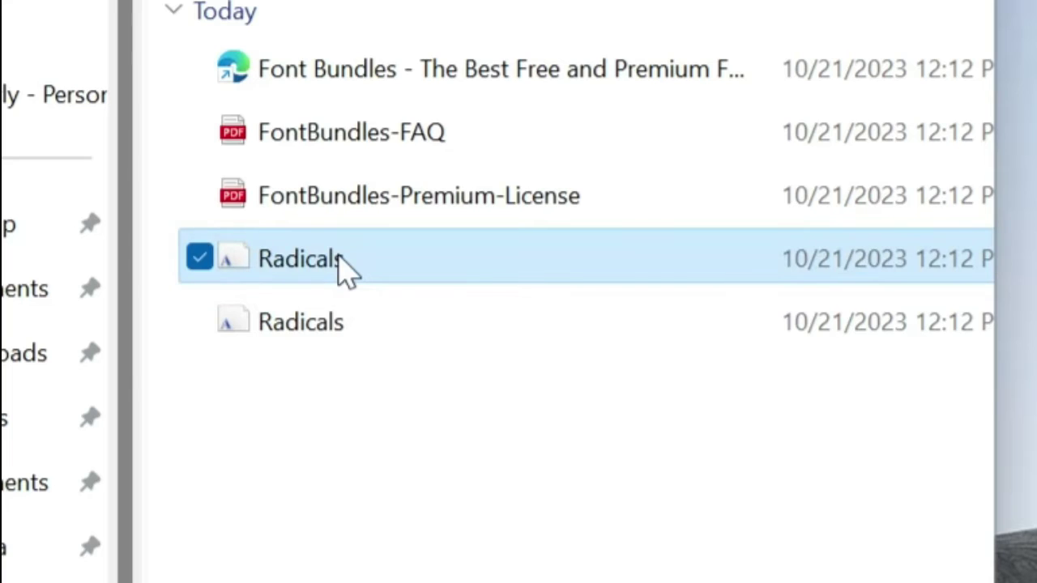
pyautogui.rightClick(344, 268)
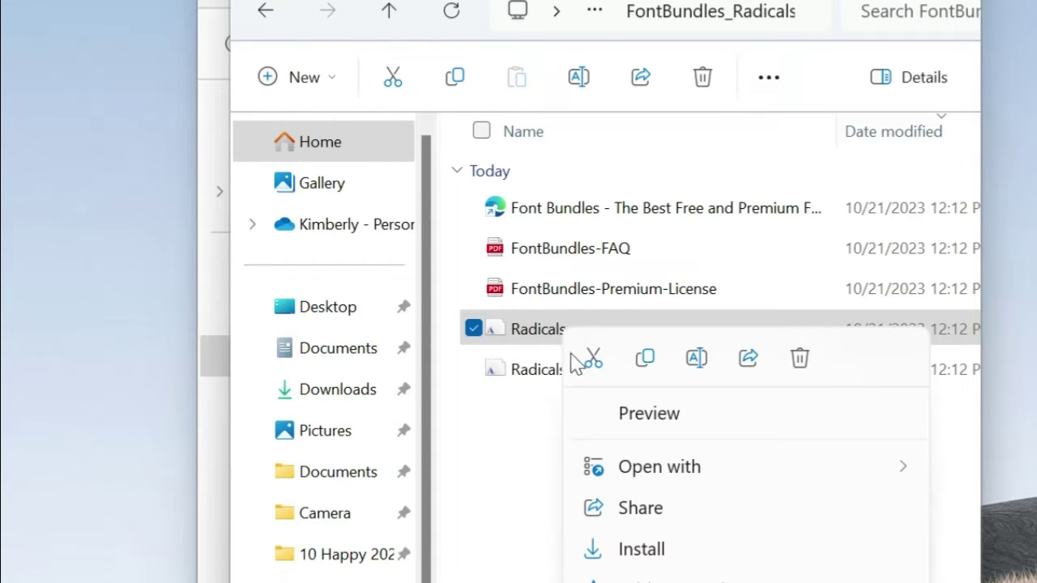
# - Install the Radicals font from the file's context menu
pyautogui.click(640, 549)
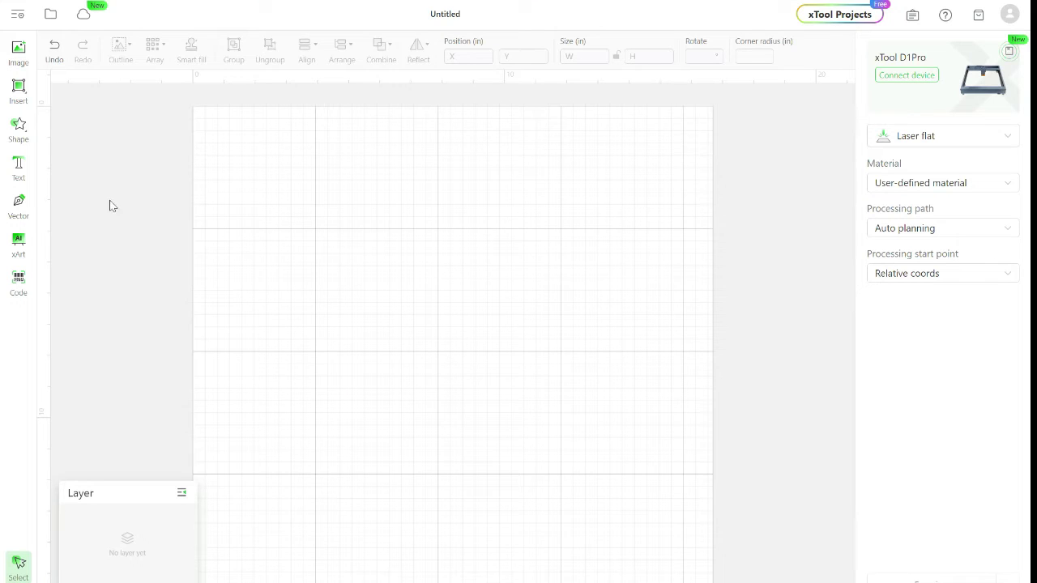
# - Add an enlarged HELLO text object and scroll the Typeface list down to Radicals
pyautogui.click(18, 166)
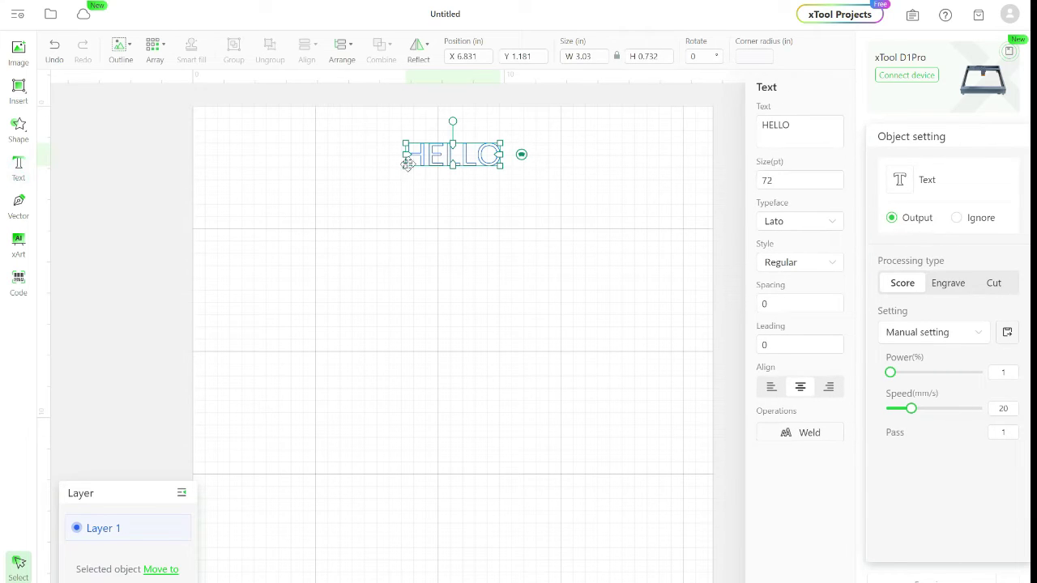
pyautogui.moveTo(405, 165)
pyautogui.mouseDown()
pyautogui.moveTo(370, 208)
pyautogui.moveTo(416, 229)
pyautogui.mouseUp()
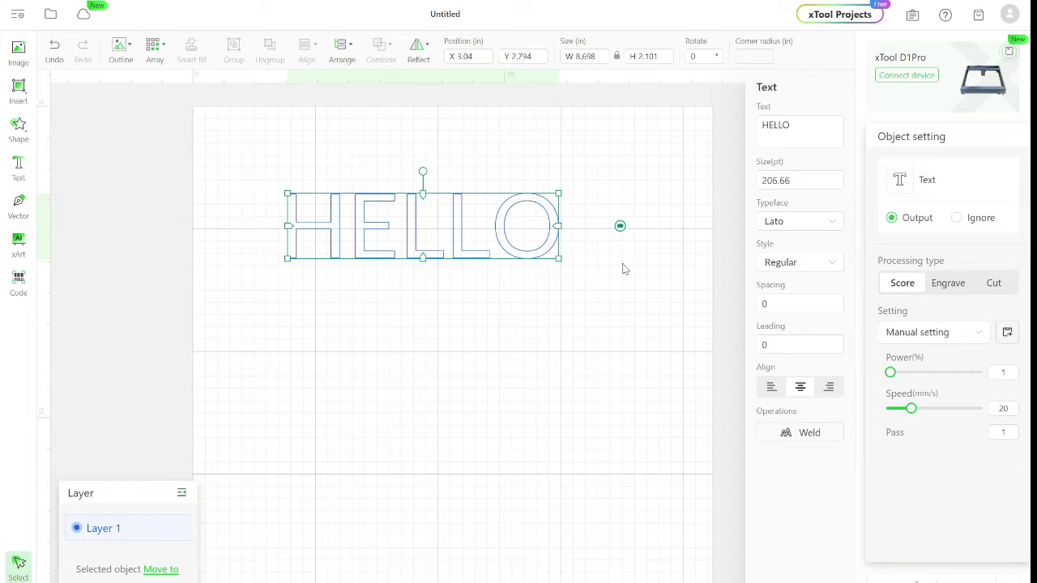
pyautogui.click(833, 229)
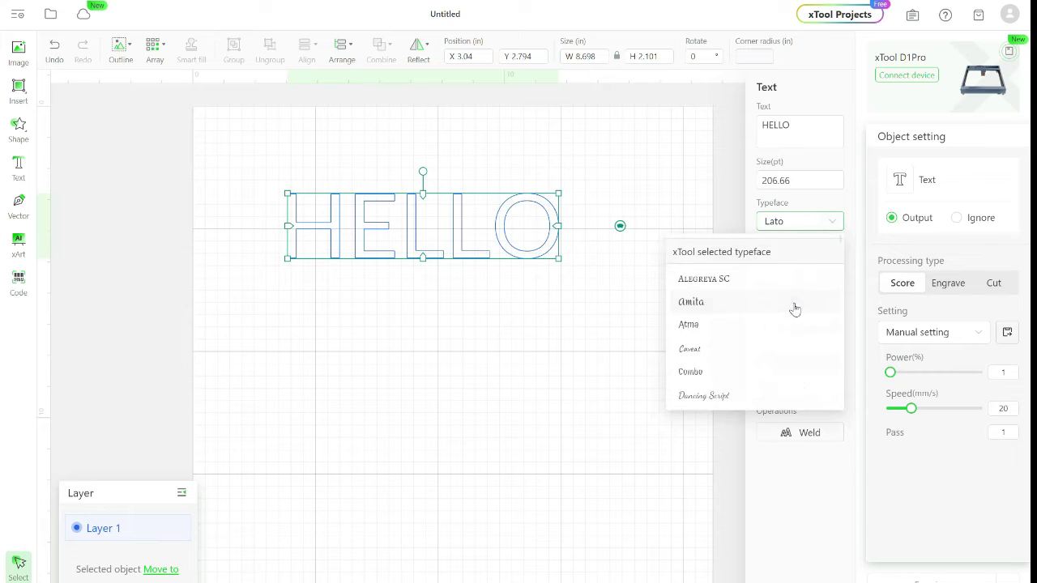
pyautogui.scroll(-5, 792, 311)
pyautogui.scroll(-5, 792, 312)
pyautogui.scroll(-5, 792, 312)
pyautogui.scroll(-5, 792, 312)
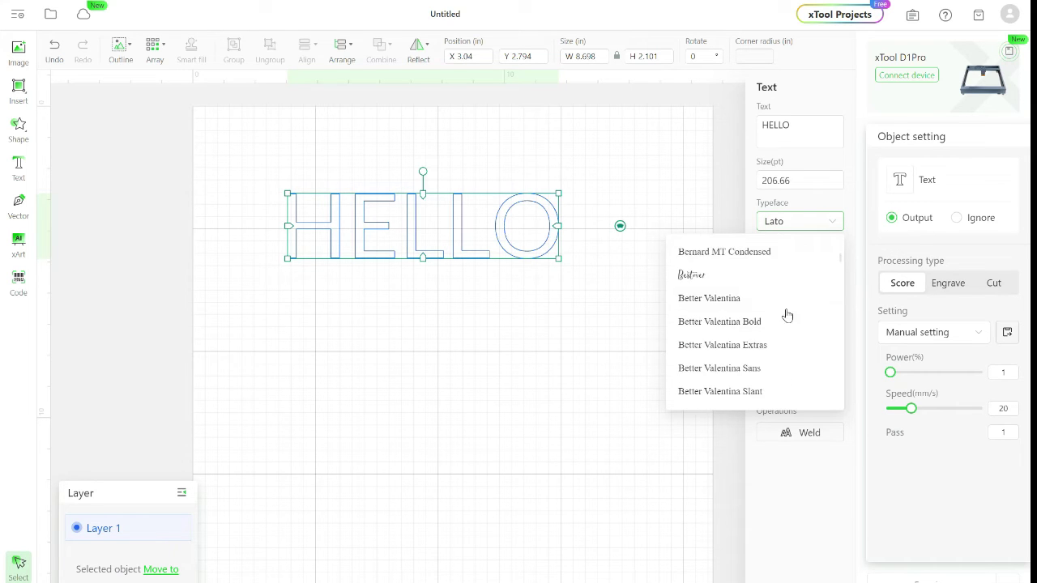
pyautogui.scroll(-5, 790, 314)
pyautogui.scroll(-3, 785, 314)
pyautogui.scroll(-5, 785, 314)
pyautogui.scroll(-5, 786, 314)
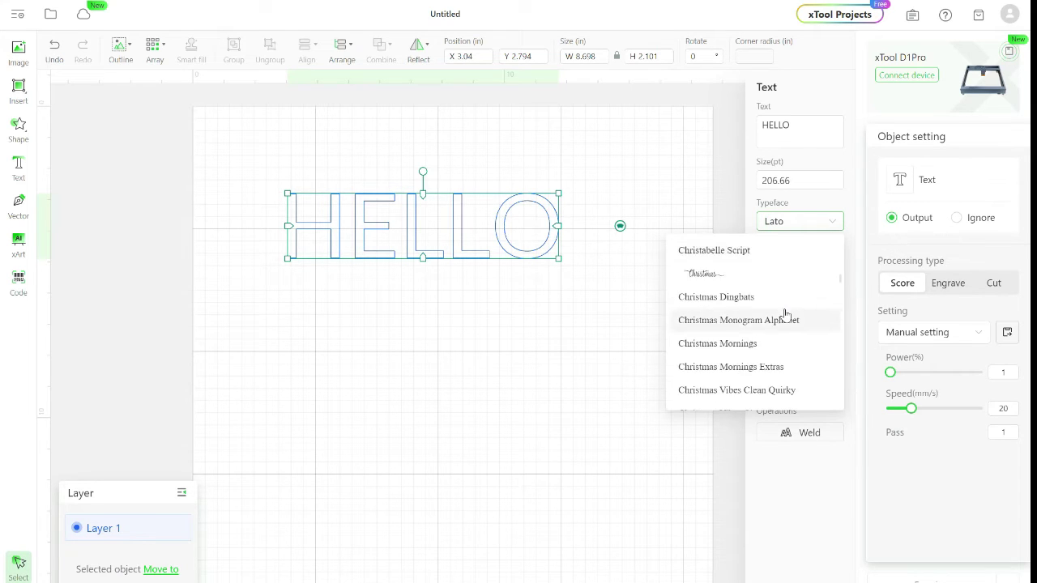
pyautogui.scroll(-5, 786, 314)
pyautogui.scroll(-5, 785, 315)
pyautogui.scroll(-5, 784, 316)
pyautogui.scroll(-5, 784, 316)
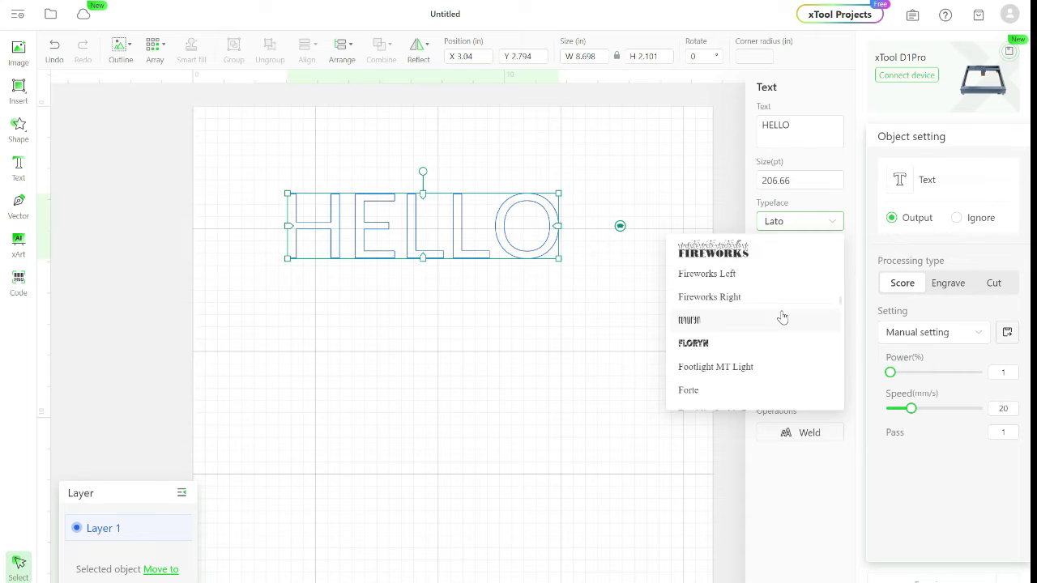
pyautogui.scroll(-5, 783, 317)
pyautogui.scroll(-3, 783, 318)
pyautogui.scroll(-5, 781, 316)
pyautogui.scroll(-5, 781, 316)
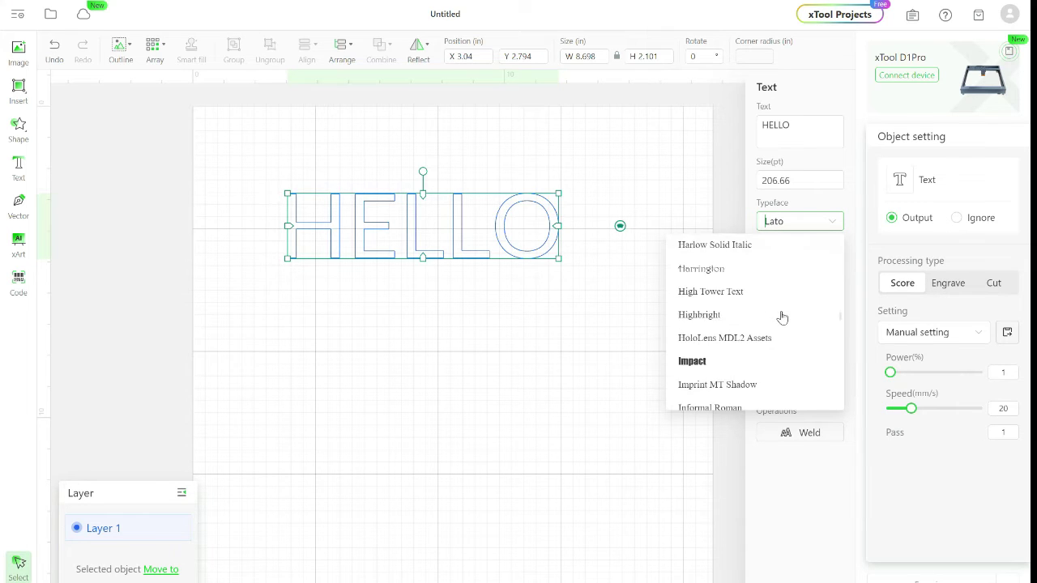
pyautogui.scroll(-5, 781, 317)
pyautogui.scroll(-5, 781, 316)
pyautogui.scroll(-5, 780, 316)
pyautogui.scroll(-5, 780, 317)
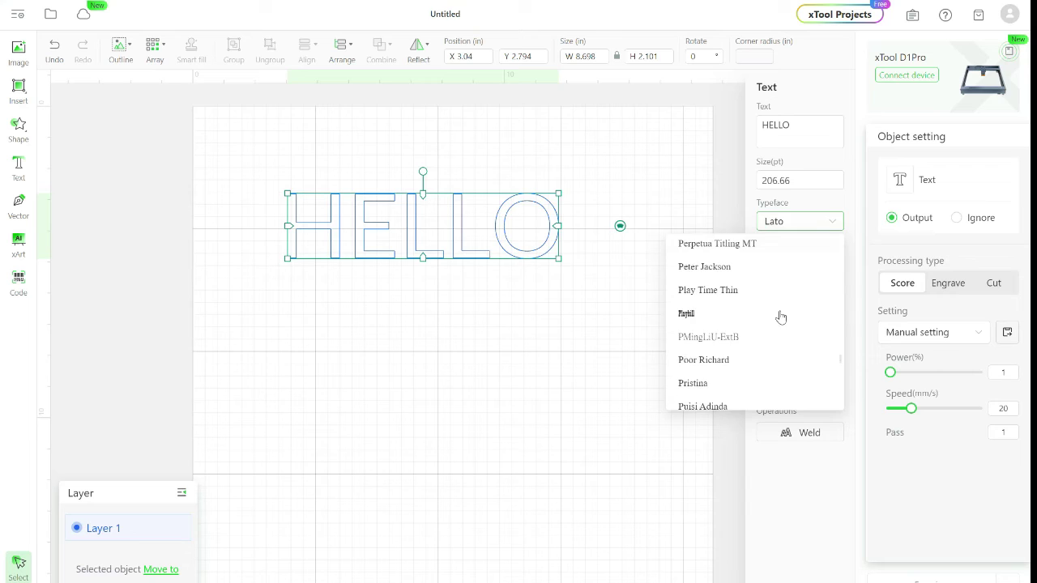
pyautogui.scroll(-5, 779, 317)
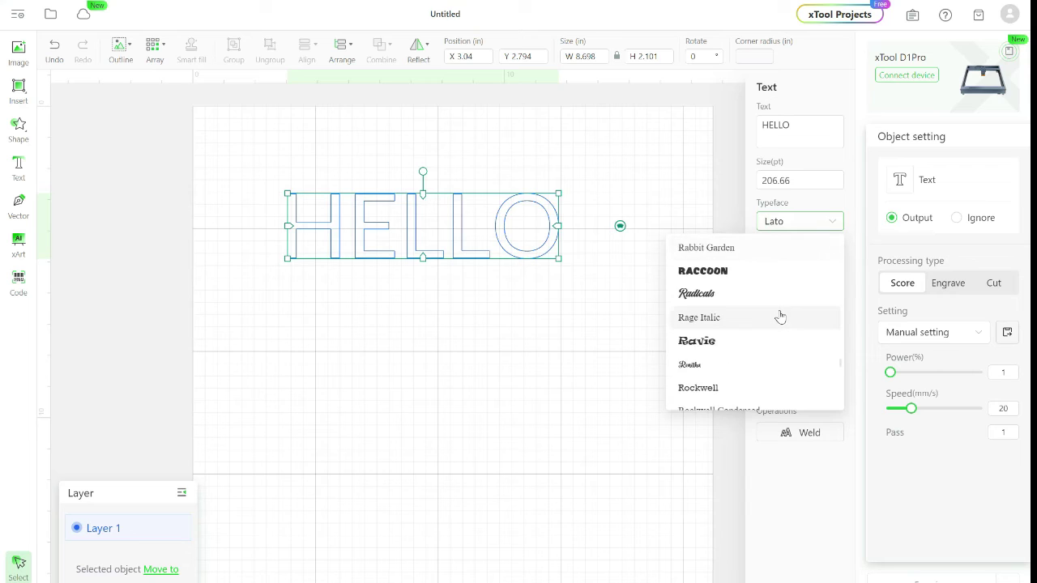
# - Set the typeface to Radicals and change the text to 'Hello'
pyautogui.click(716, 298)
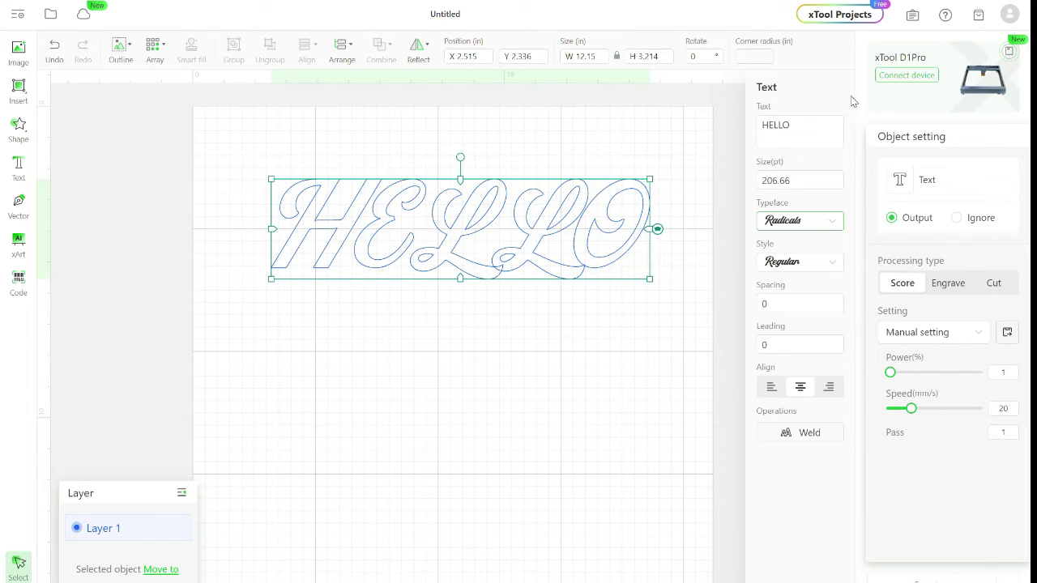
pyautogui.click(799, 125)
pyautogui.press('BackSpace')
pyautogui.press('BackSpace')
pyautogui.press('BackSpace')
pyautogui.press('BackSpace')
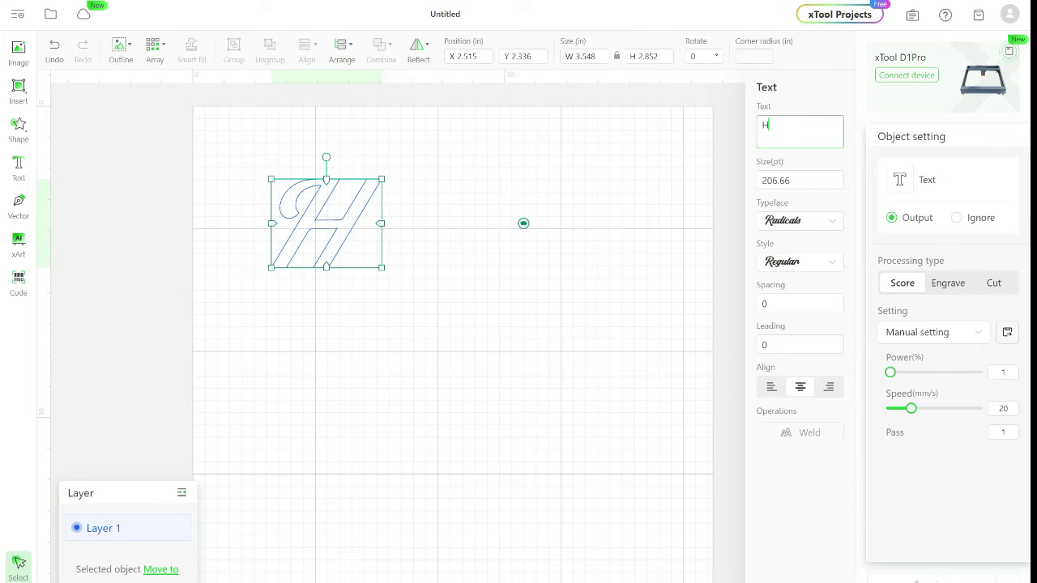
pyautogui.write('ello')
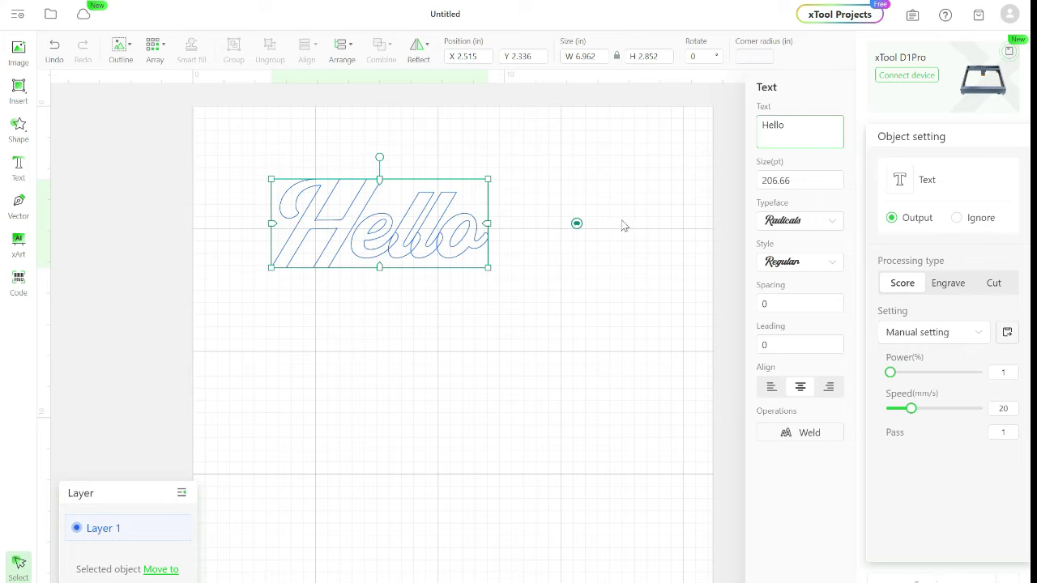
pyautogui.click(488, 270)
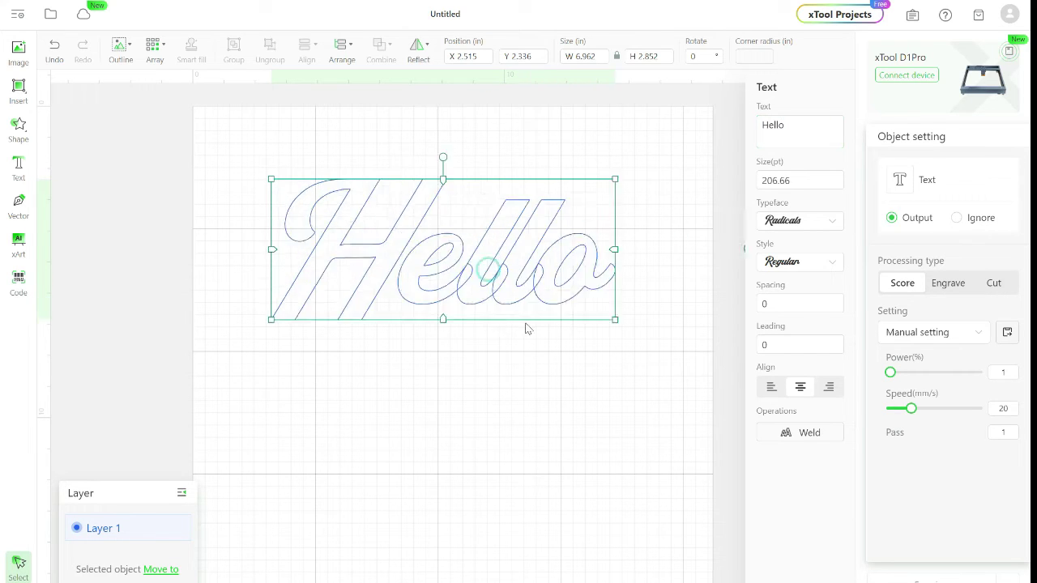
# - Enlarge the Hello text to about 401 pt and nudge it into place
pyautogui.moveTo(537, 294); pyautogui.dragTo(501, 268)
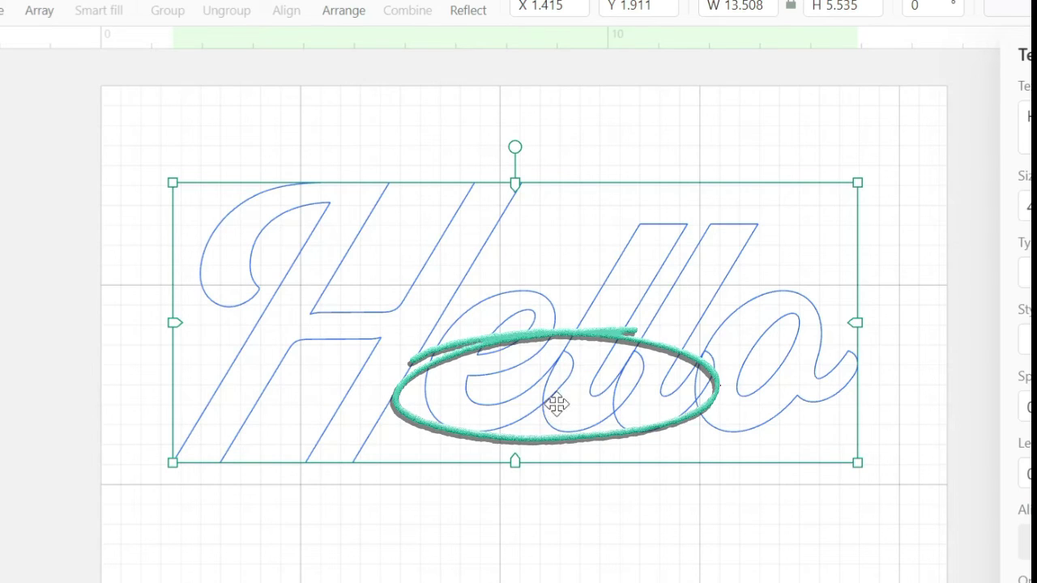
pyautogui.moveTo(560, 379); pyautogui.dragTo(561, 381)
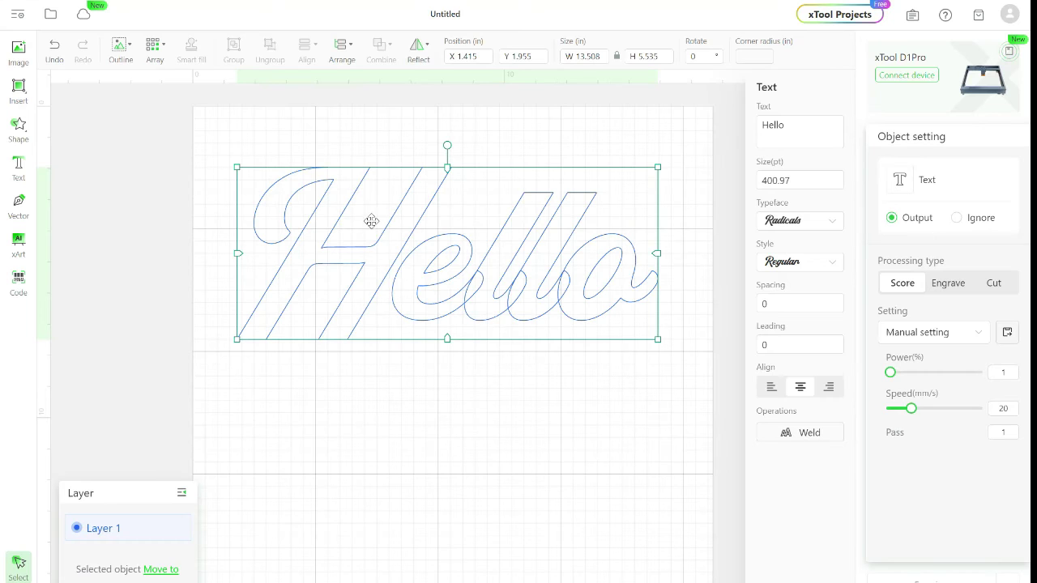
# - Apply Weld to the Hello text so its overlapping Radicals letters merge
pyautogui.click(795, 434)
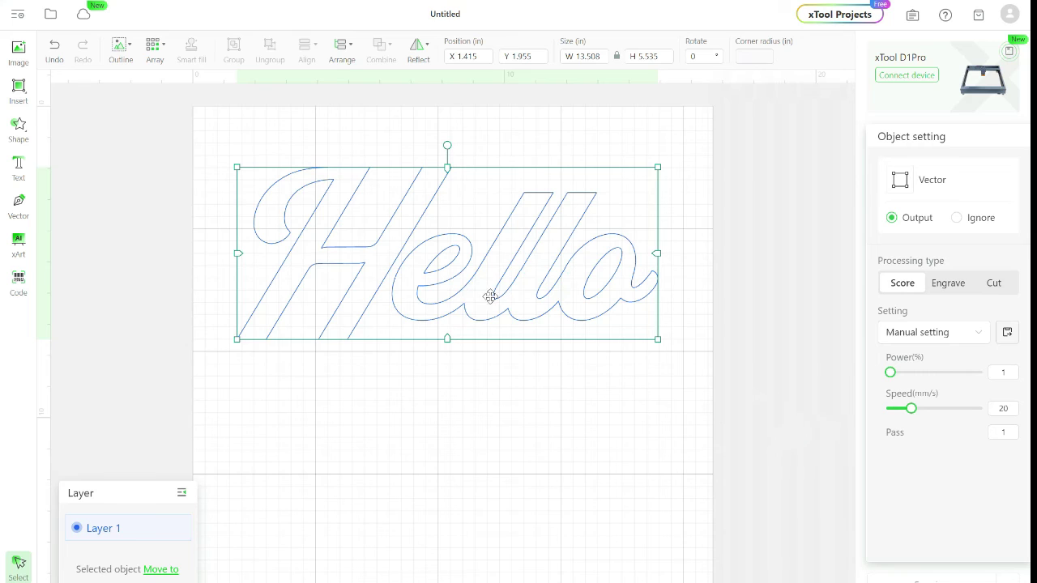